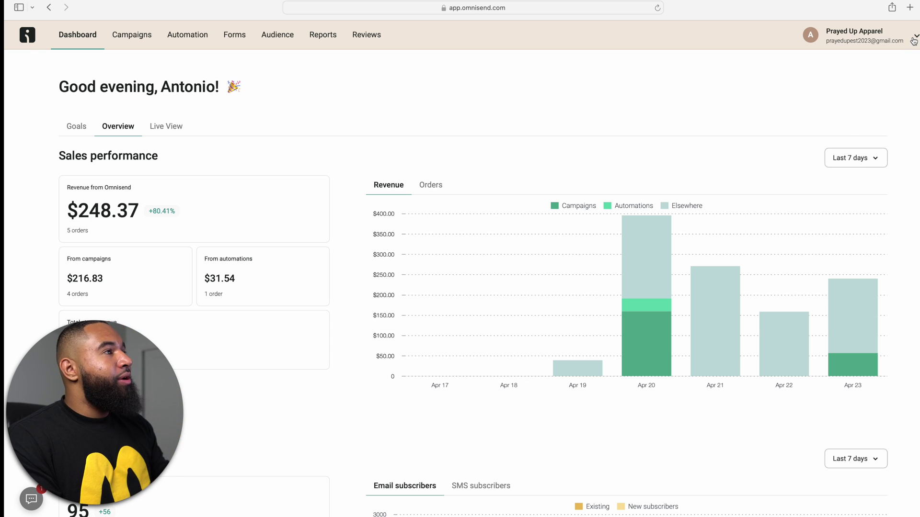
# Open the Stores page under Account management to see the account's connected store.
pyautogui.click(914, 40)
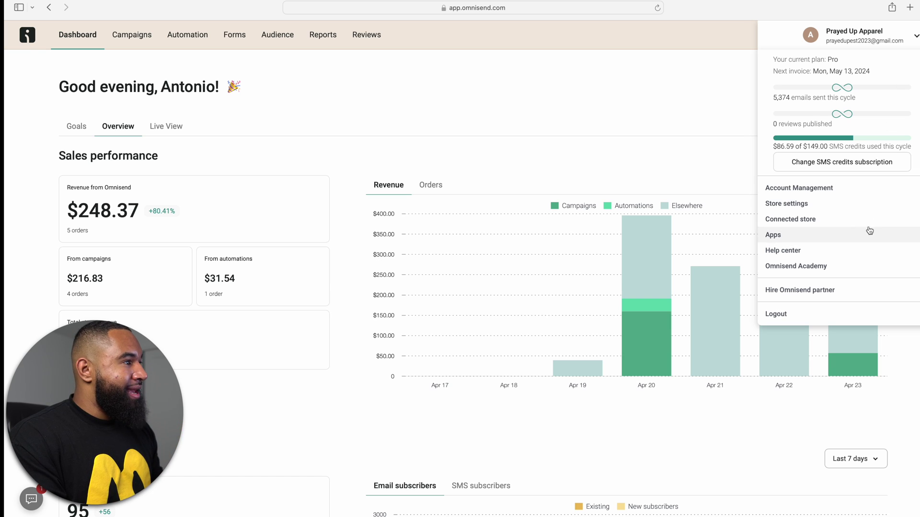
pyautogui.click(840, 192)
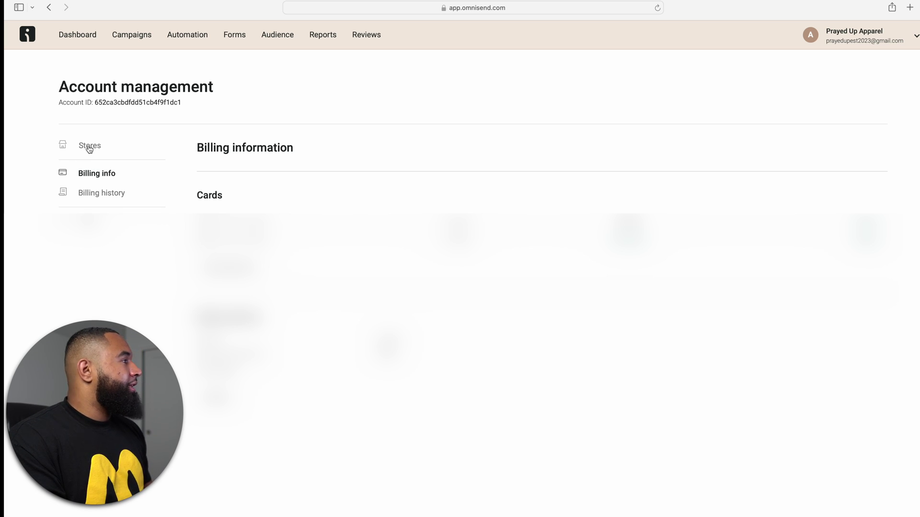
pyautogui.click(89, 149)
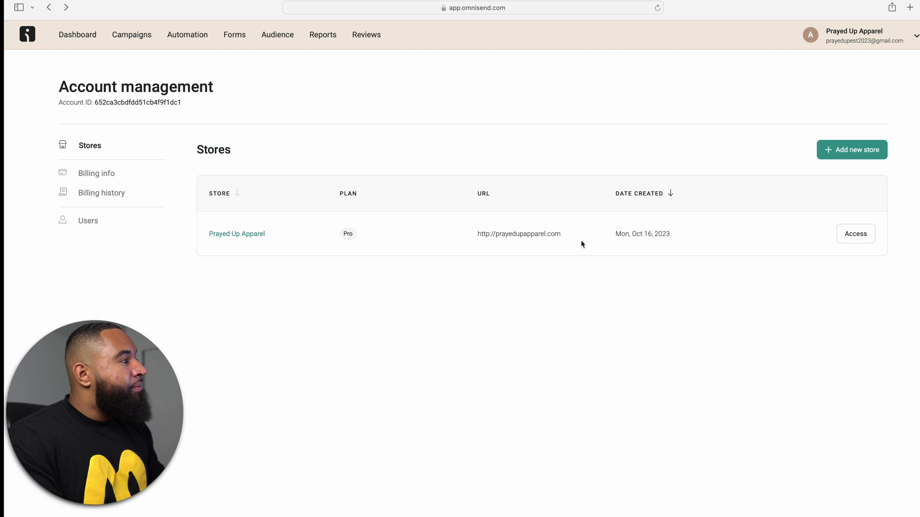
pyautogui.click(849, 156)
pyautogui.click(506, 176)
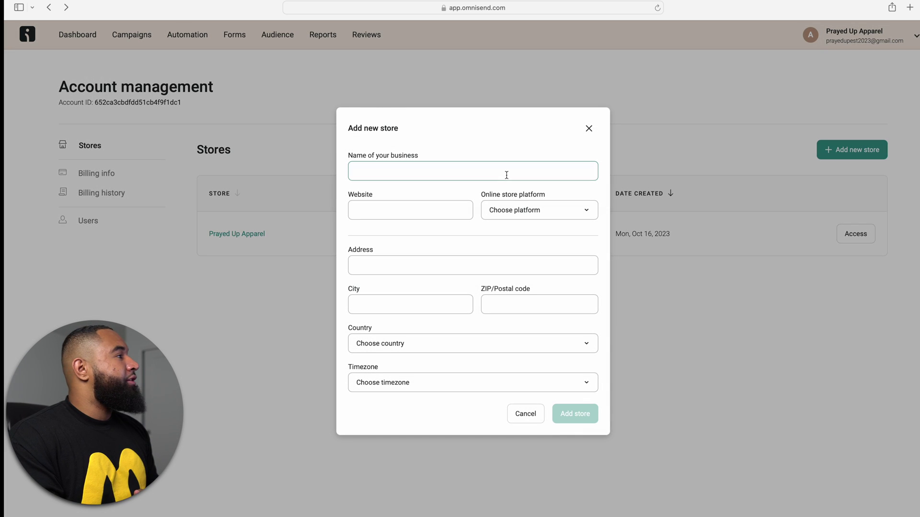
pyautogui.click(441, 207)
pyautogui.click(535, 209)
pyautogui.click(530, 242)
pyautogui.click(500, 276)
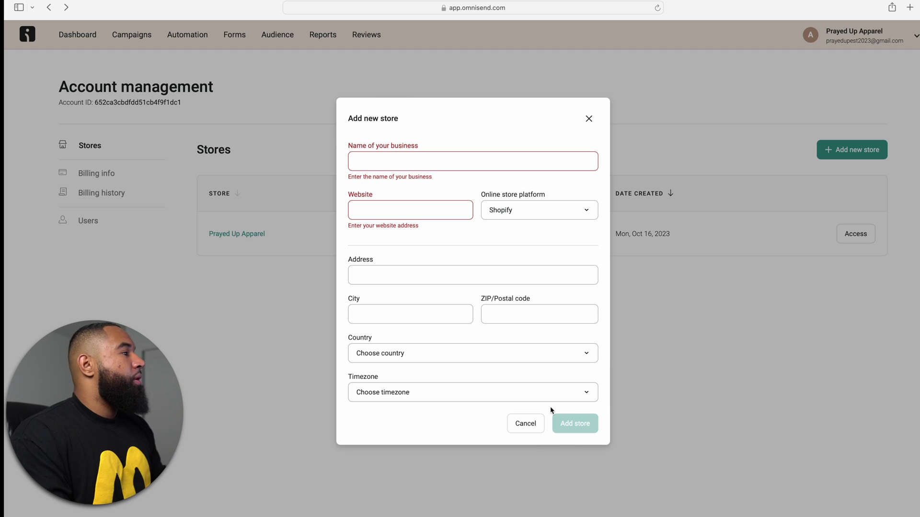
pyautogui.click(525, 424)
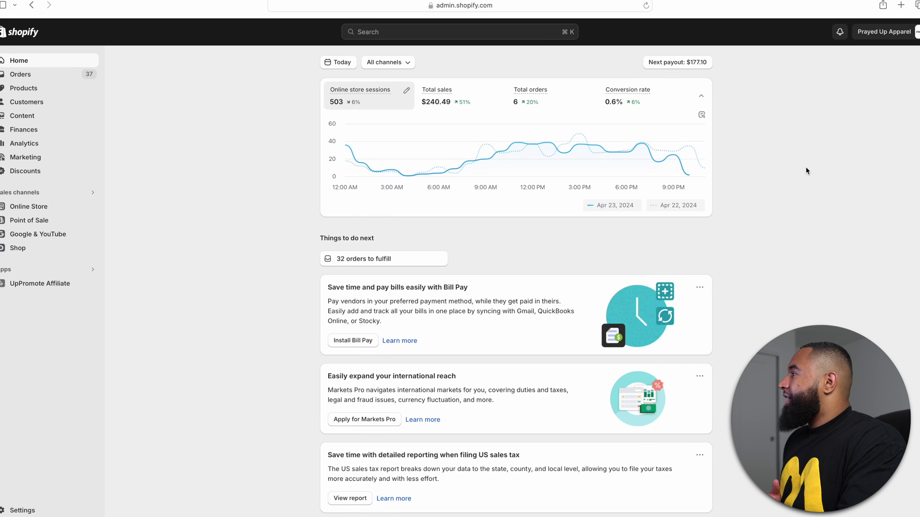
# Check the Omnisend toggle in the Symmetry theme's App embeds, then exit the theme editor.
pyautogui.click(60, 211)
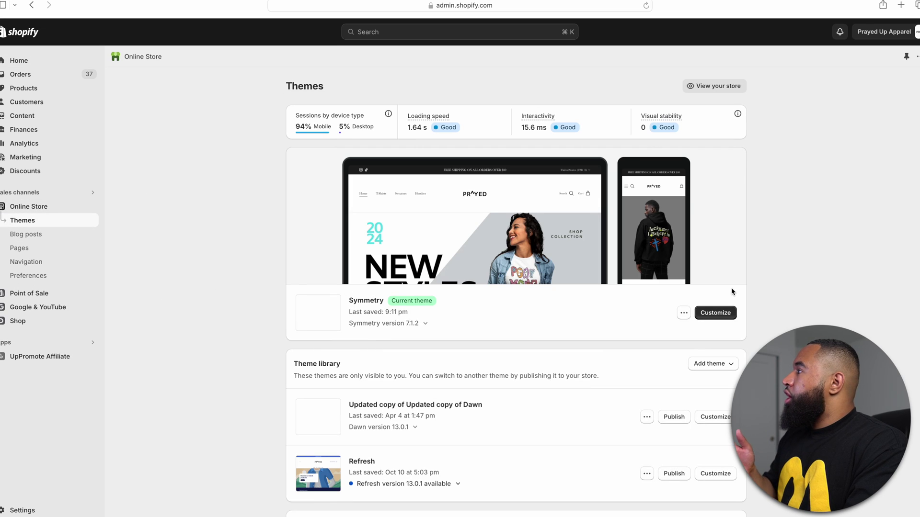
pyautogui.click(715, 314)
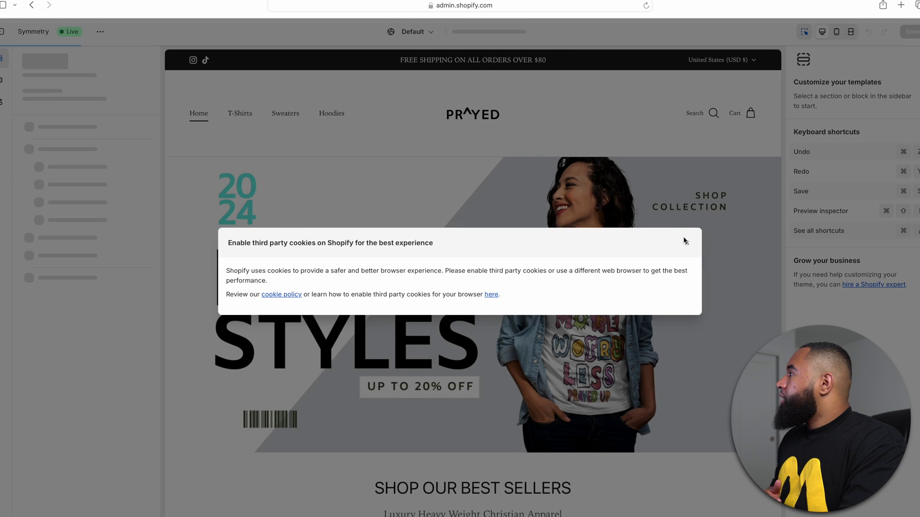
pyautogui.click(687, 243)
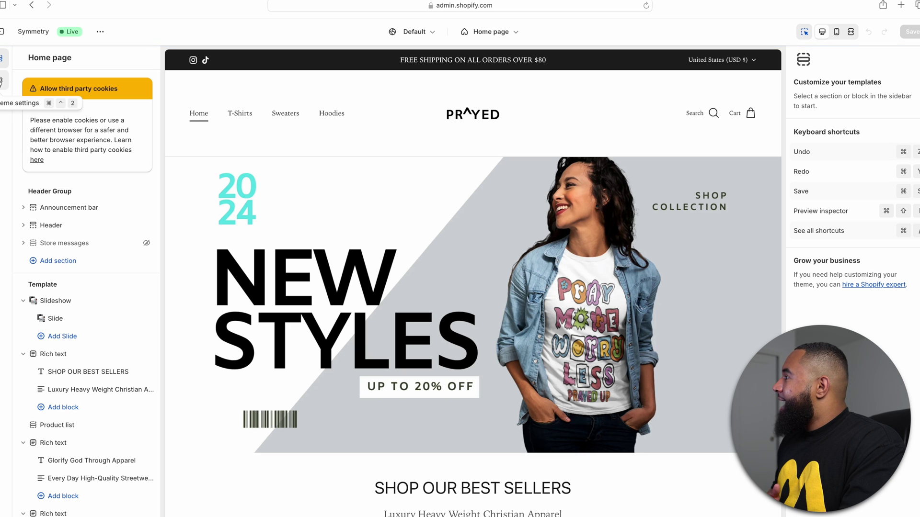
pyautogui.click(2, 103)
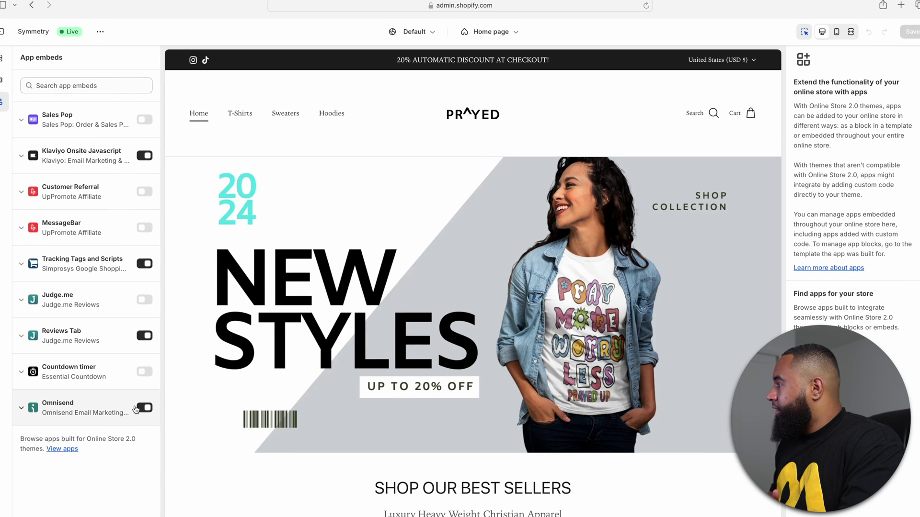
pyautogui.click(20, 409)
pyautogui.click(21, 409)
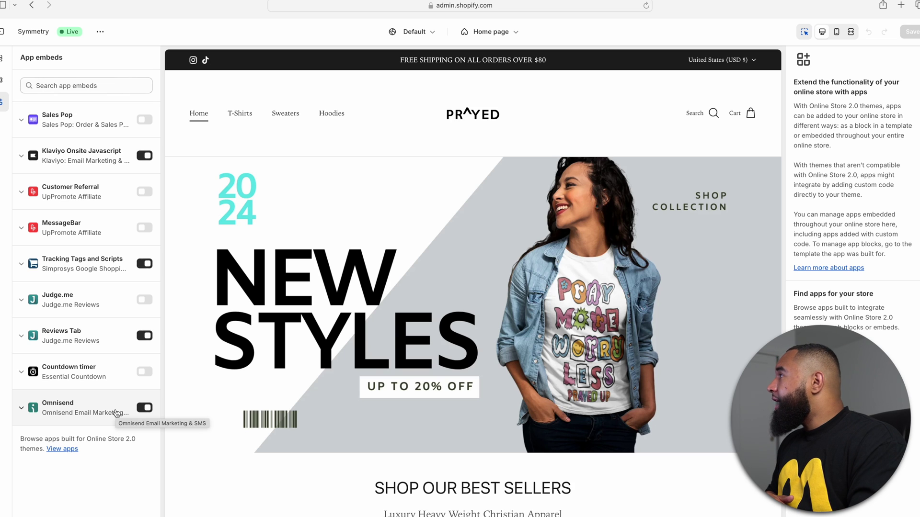
pyautogui.click(2, 31)
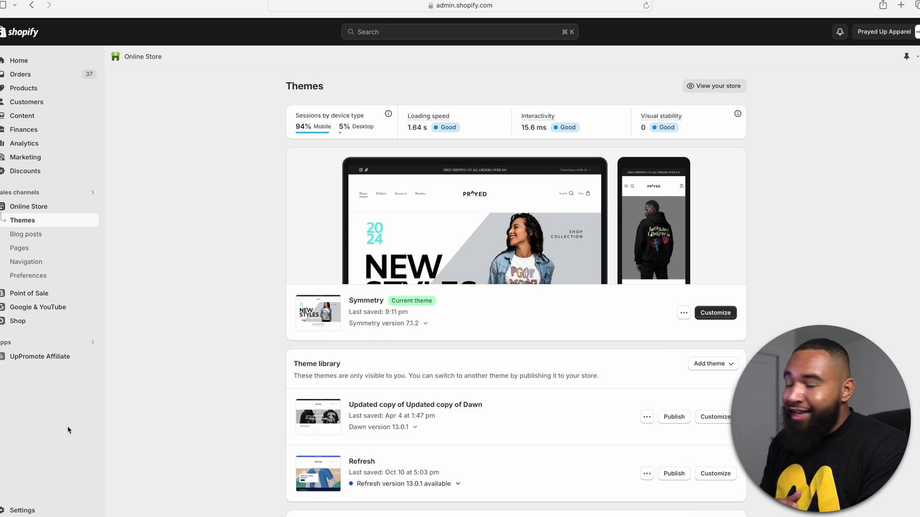
# Go to Settings > Checkout and scroll to the email and SMS marketing options.
pyautogui.click(33, 512)
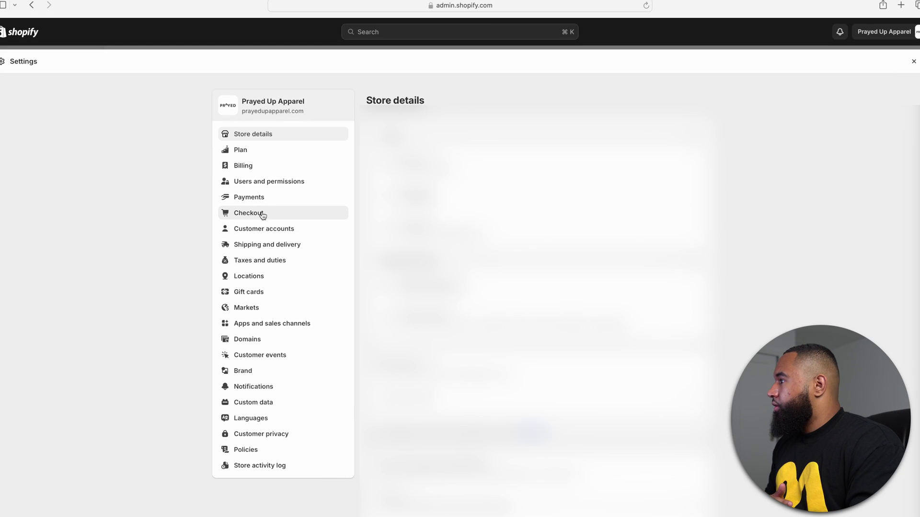
pyautogui.click(261, 213)
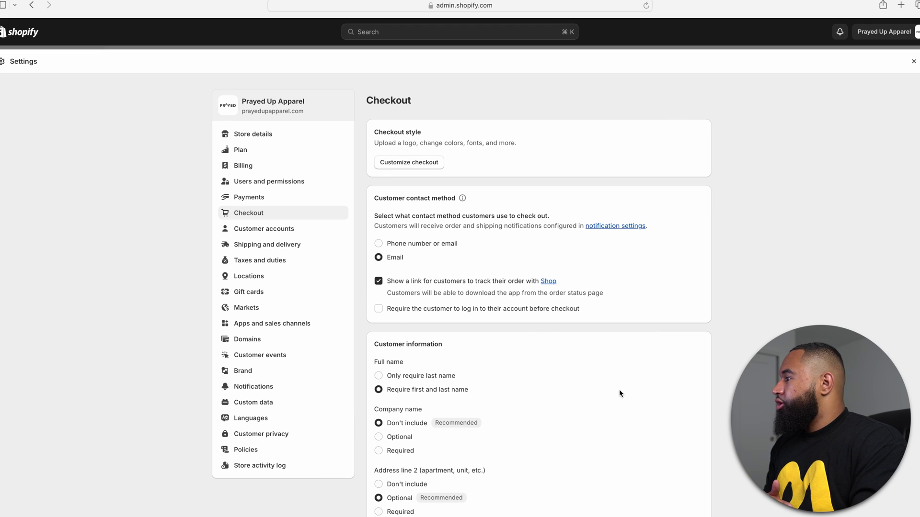
pyautogui.scroll(-7, 619, 392)
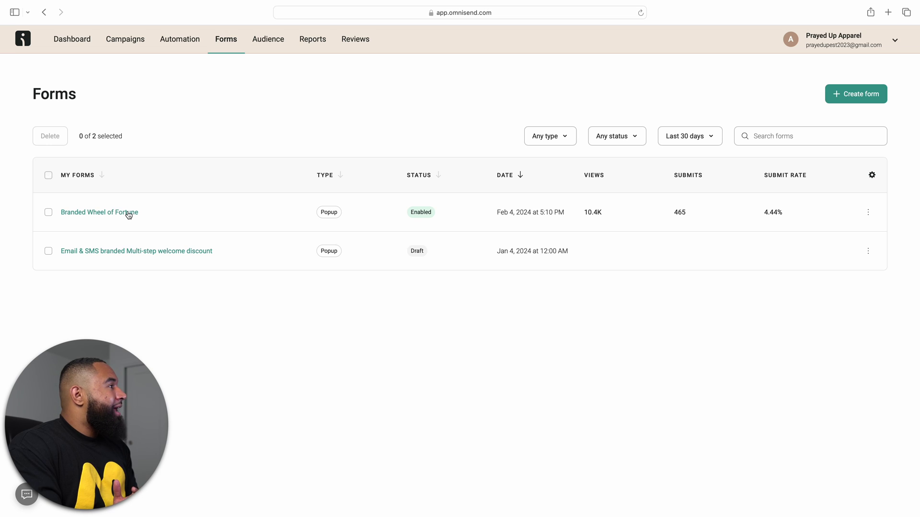
# Open the Forms Library via Create form and scroll through the popup template cards.
pyautogui.click(858, 95)
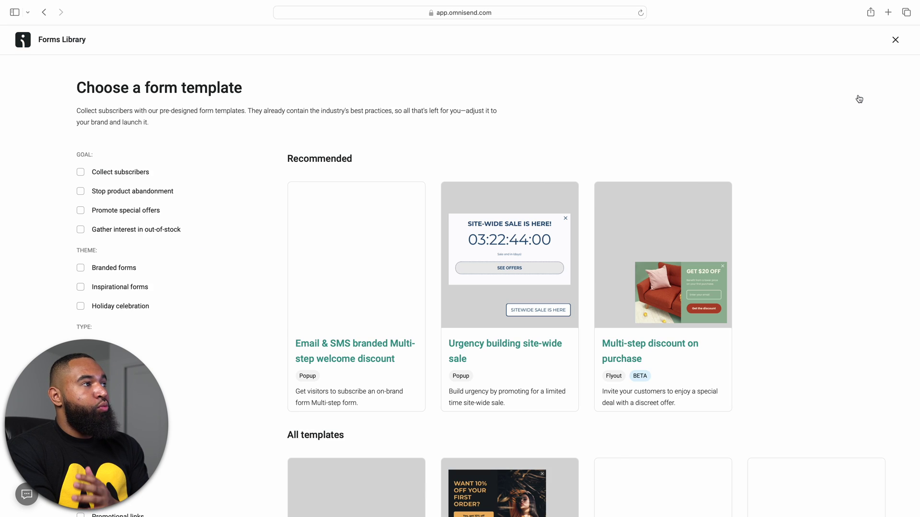
pyautogui.scroll(-3, 639, 335)
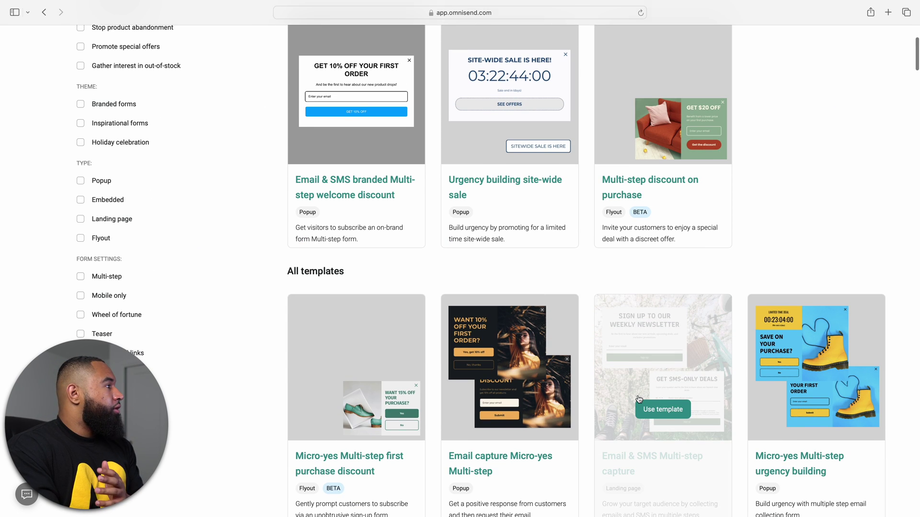
pyautogui.scroll(-5, 639, 399)
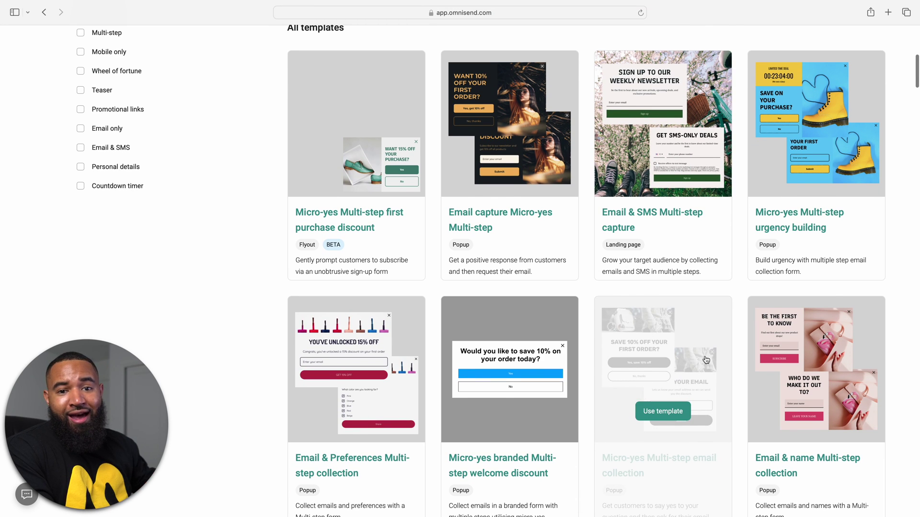
pyautogui.scroll(-2, 742, 346)
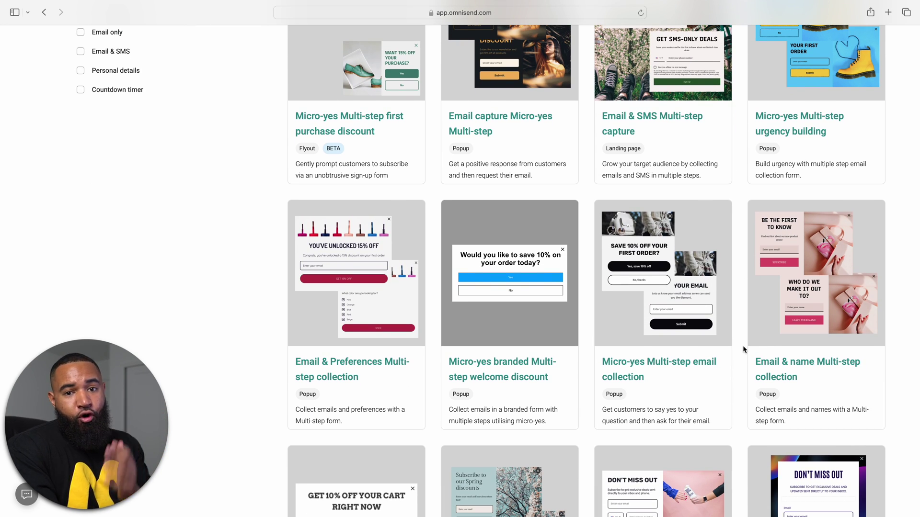
pyautogui.scroll(-8, 743, 346)
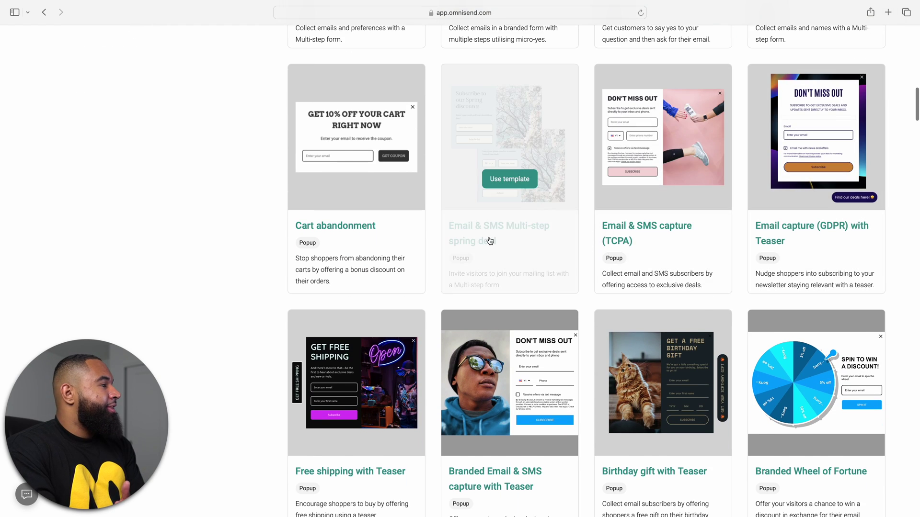
pyautogui.scroll(-2, 808, 176)
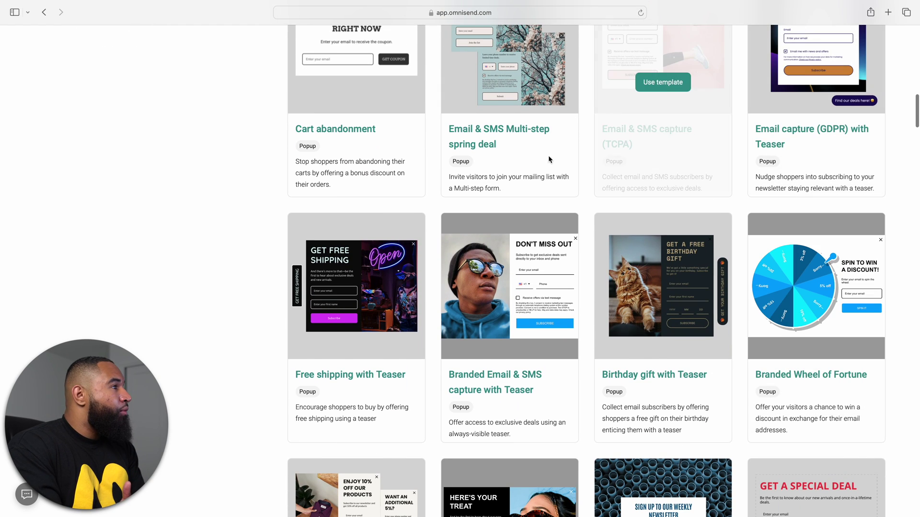
pyautogui.scroll(4, 768, 263)
pyautogui.scroll(3, 768, 263)
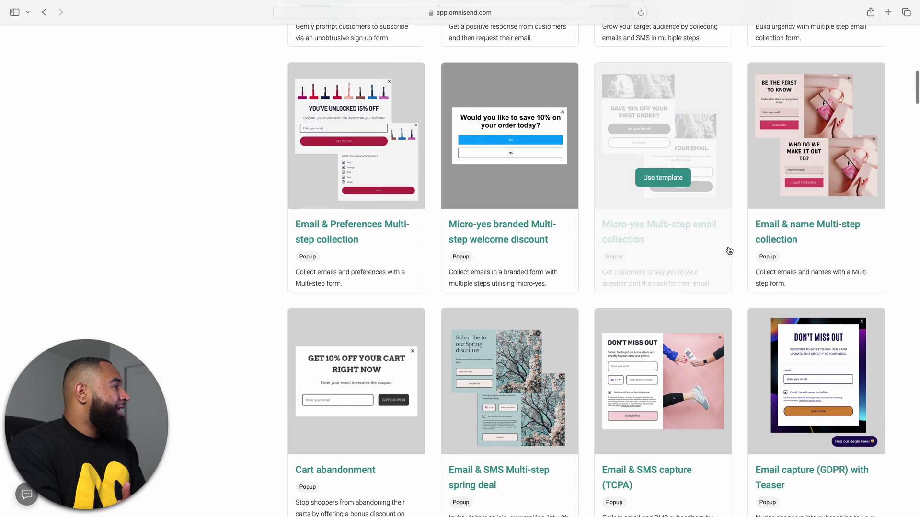
pyautogui.scroll(-2, 754, 232)
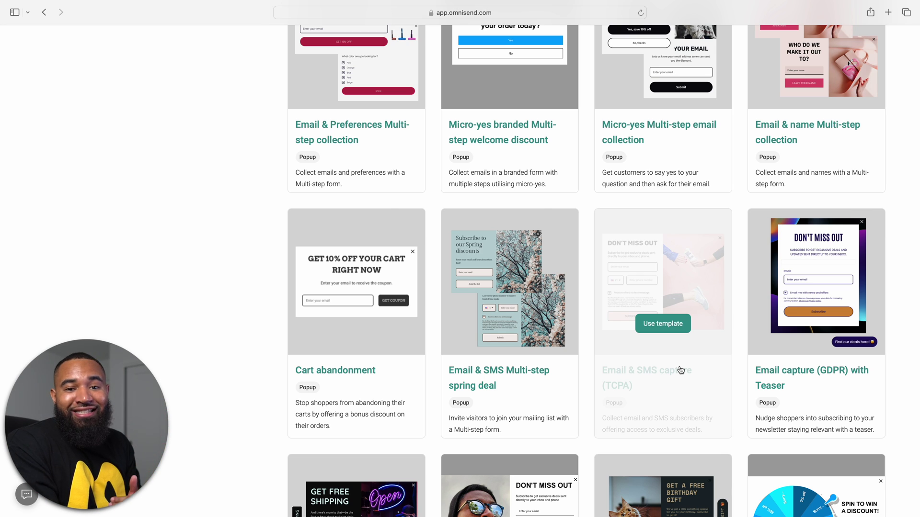
pyautogui.scroll(15, 602, 308)
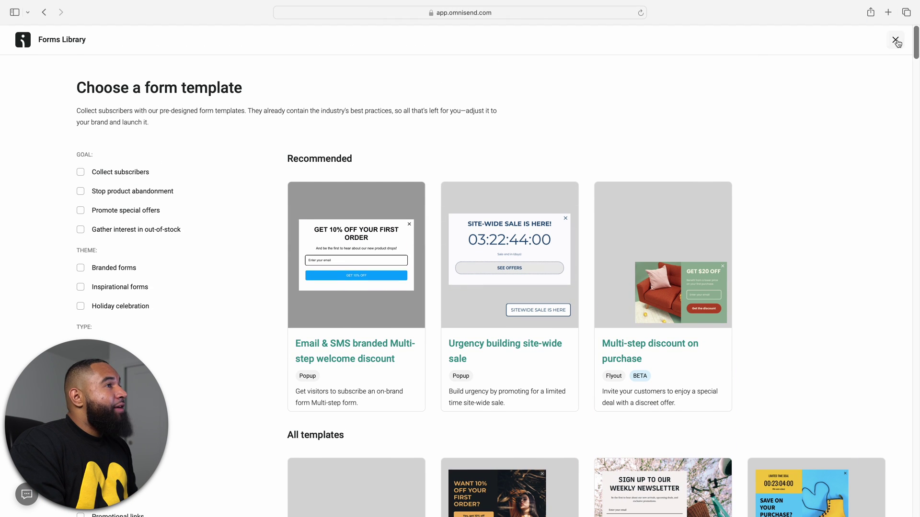
# Close the template library, open the Branded Wheel of Fortune form, then close its editor.
pyautogui.click(895, 44)
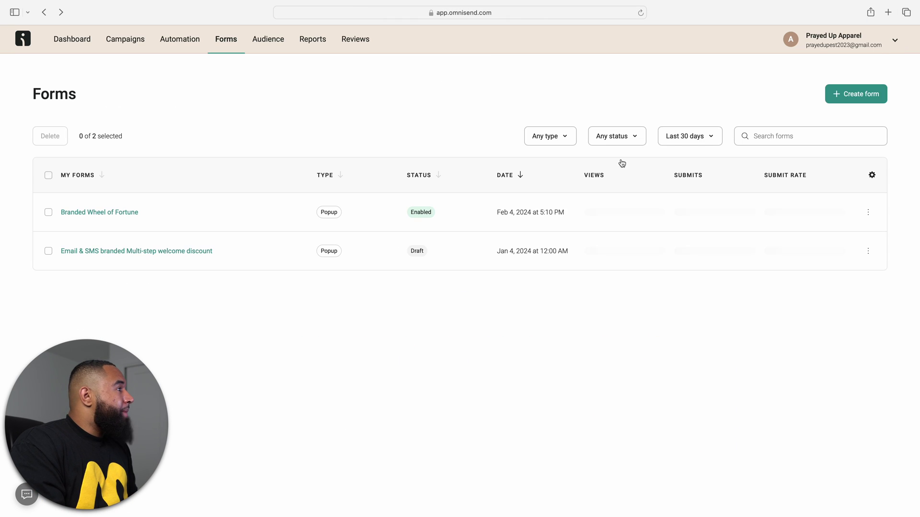
pyautogui.click(111, 213)
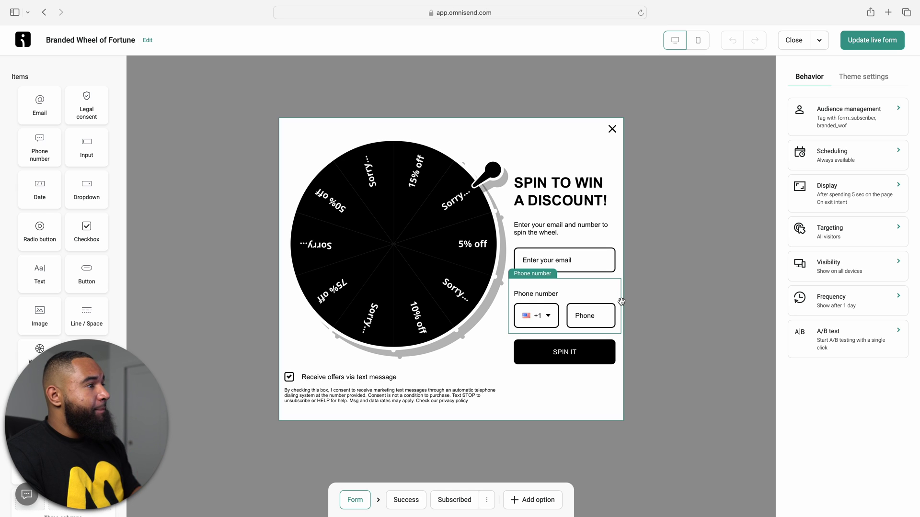
pyautogui.click(788, 42)
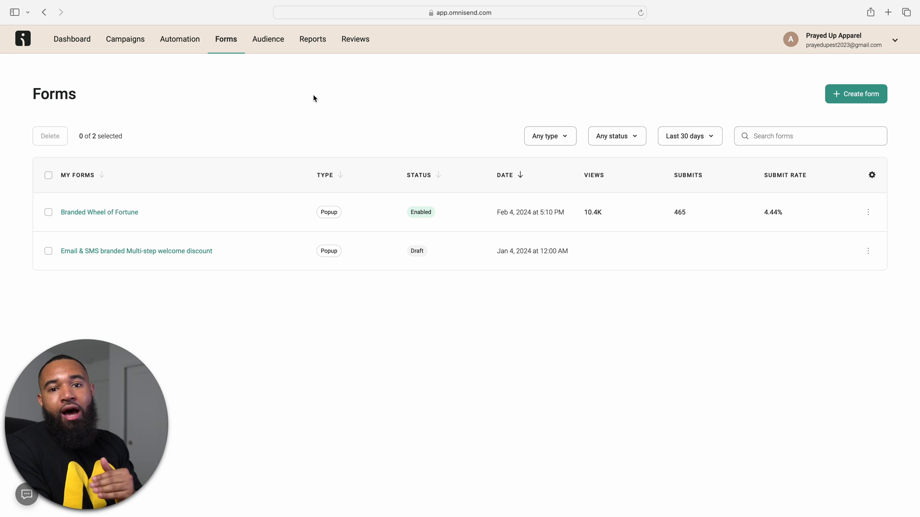
pyautogui.click(172, 50)
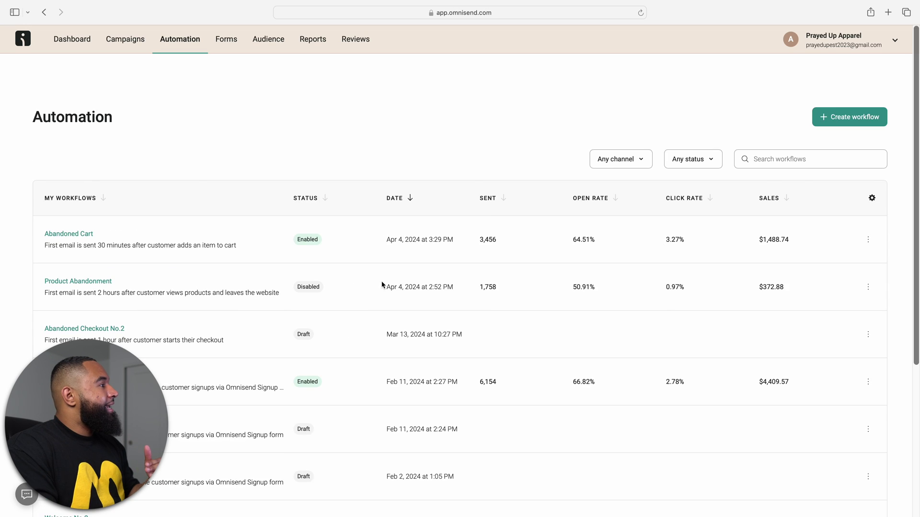
pyautogui.scroll(-5, 560, 384)
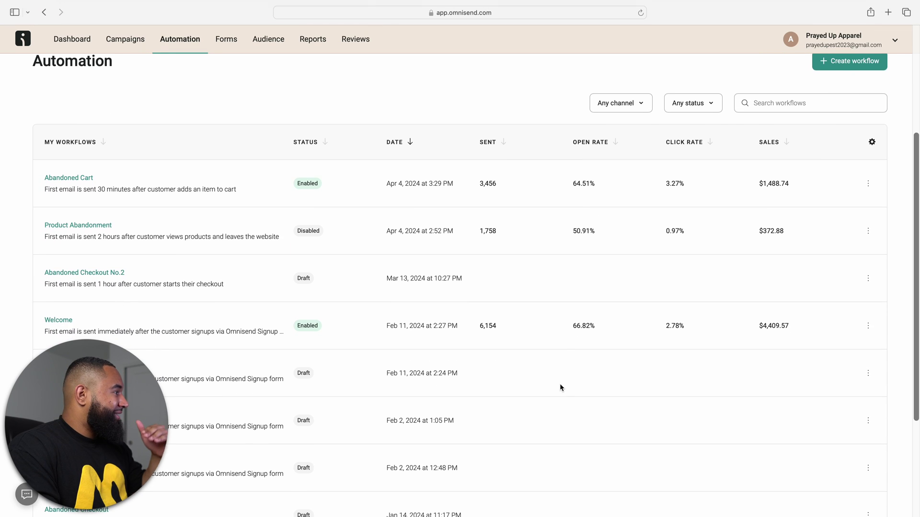
pyautogui.scroll(-1, 623, 378)
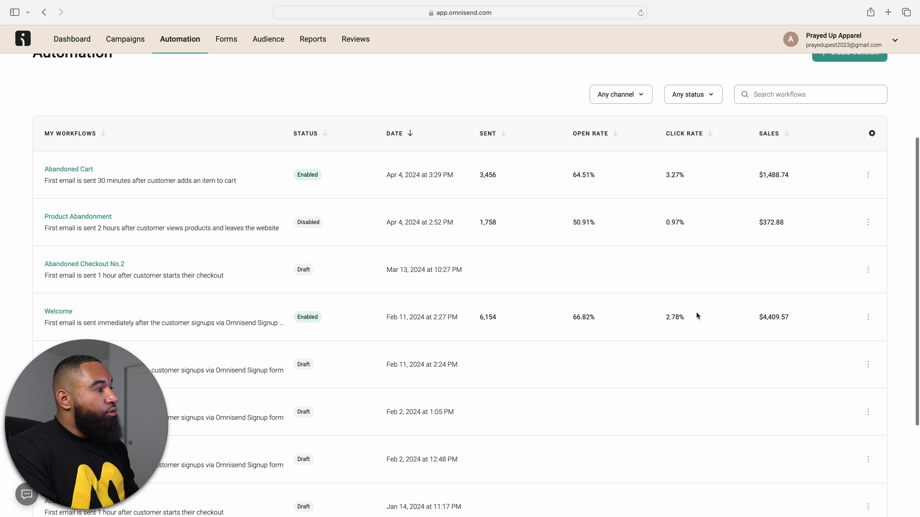
pyautogui.moveTo(587, 324)
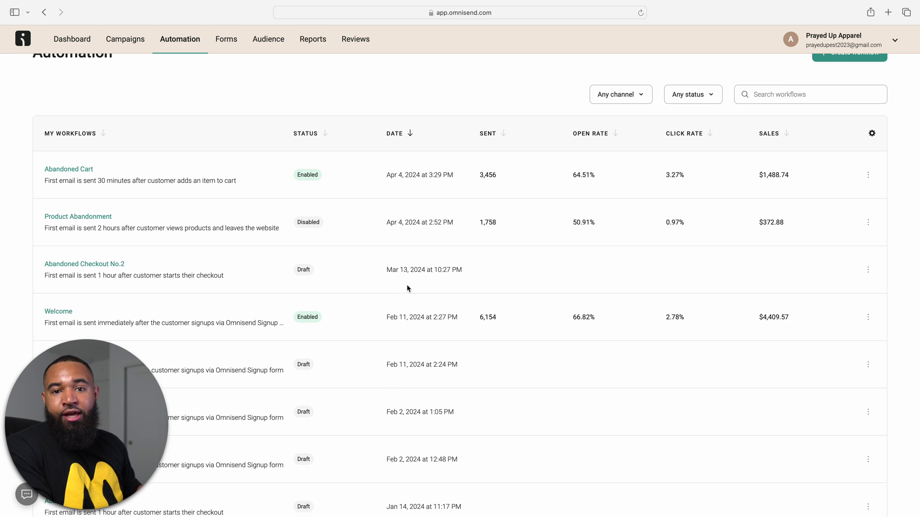
pyautogui.scroll(3, 464, 292)
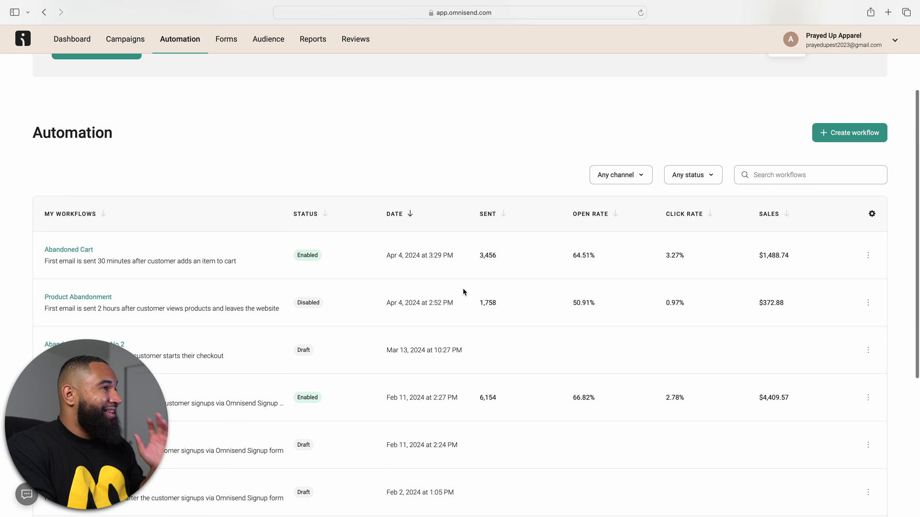
# Open Create workflow and scroll through the Welcome, Abandoned Cart and Abandoned Checkout templates.
pyautogui.click(854, 139)
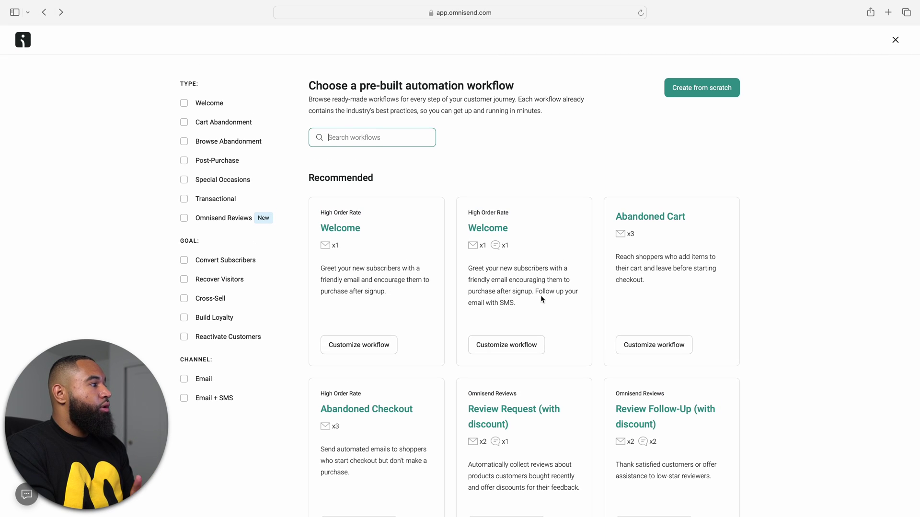
pyautogui.scroll(-3, 570, 292)
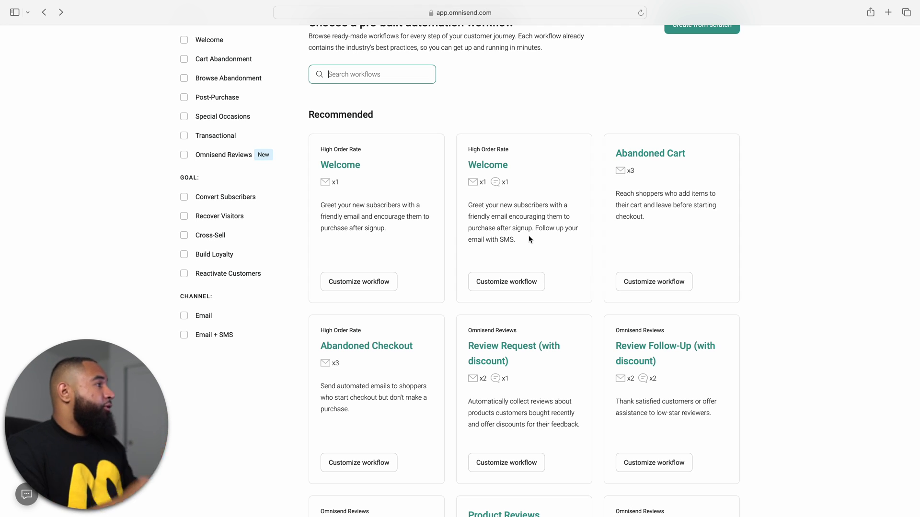
pyautogui.scroll(3, 529, 239)
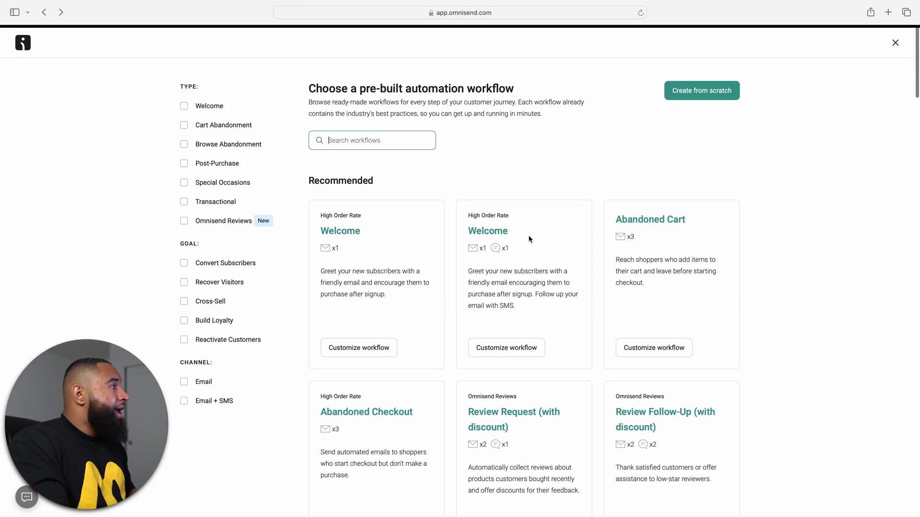
# Close the workflow gallery and open the existing Welcome workflow.
pyautogui.click(895, 40)
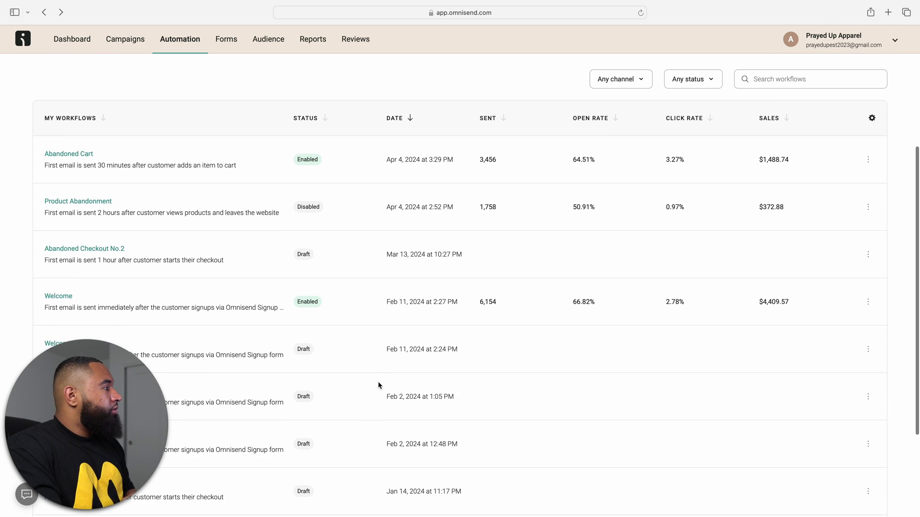
pyautogui.scroll(-2, 378, 385)
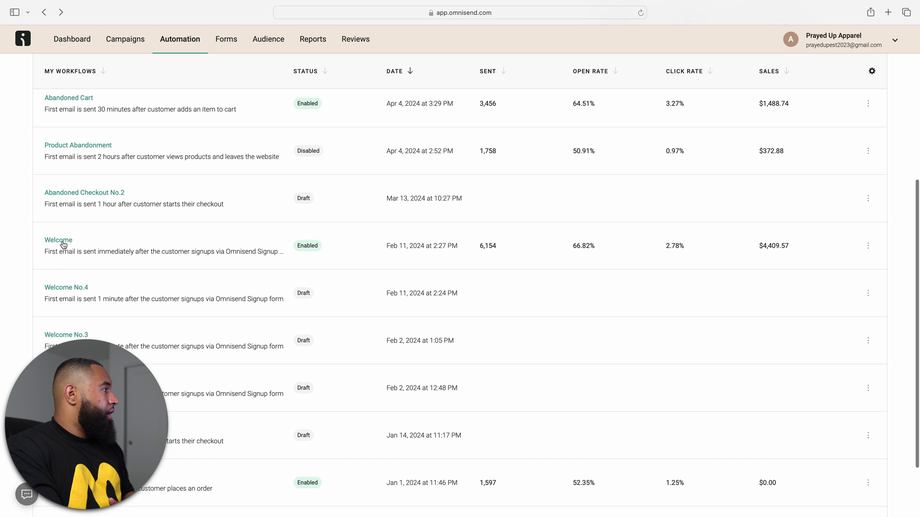
pyautogui.click(63, 245)
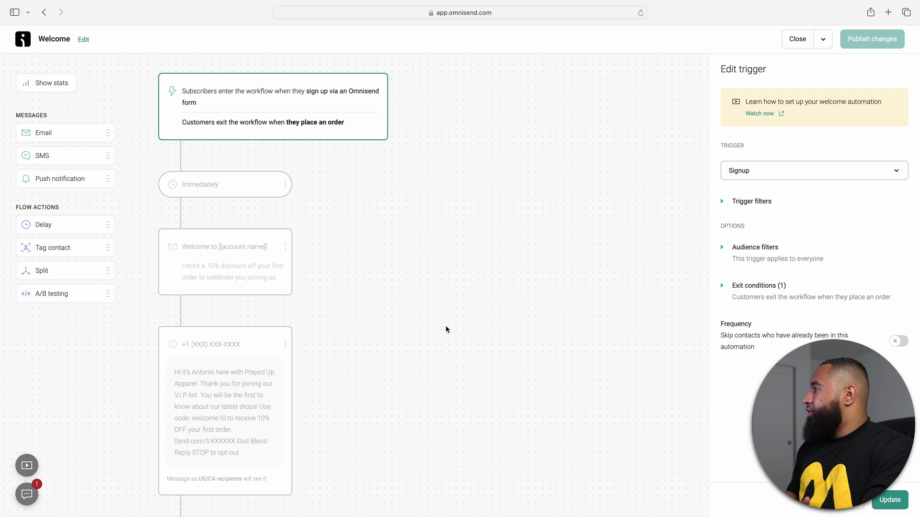
# Scroll through the Welcome flow's signup trigger, email, SMS, 2-day wait and follow-up email.
pyautogui.scroll(-5, 445, 330)
pyautogui.scroll(4, 446, 330)
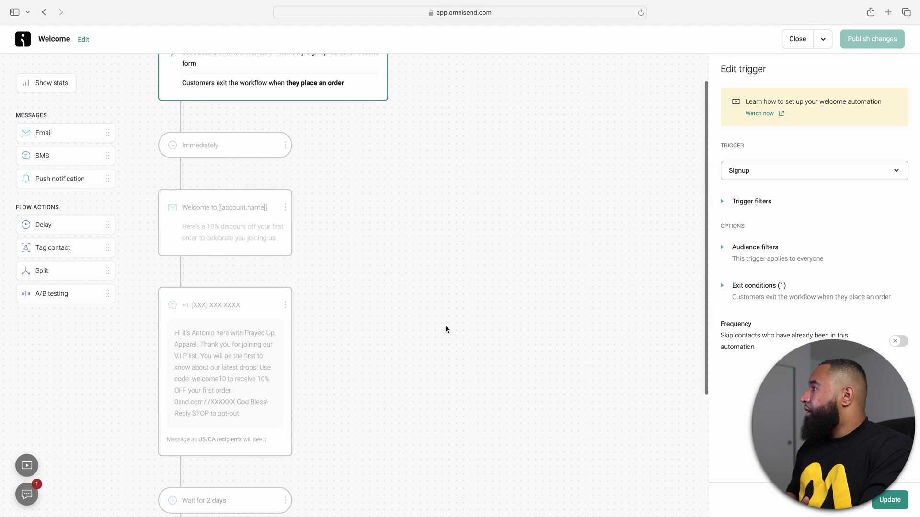
pyautogui.scroll(-1, 446, 329)
pyautogui.scroll(2, 445, 330)
pyautogui.scroll(1, 446, 330)
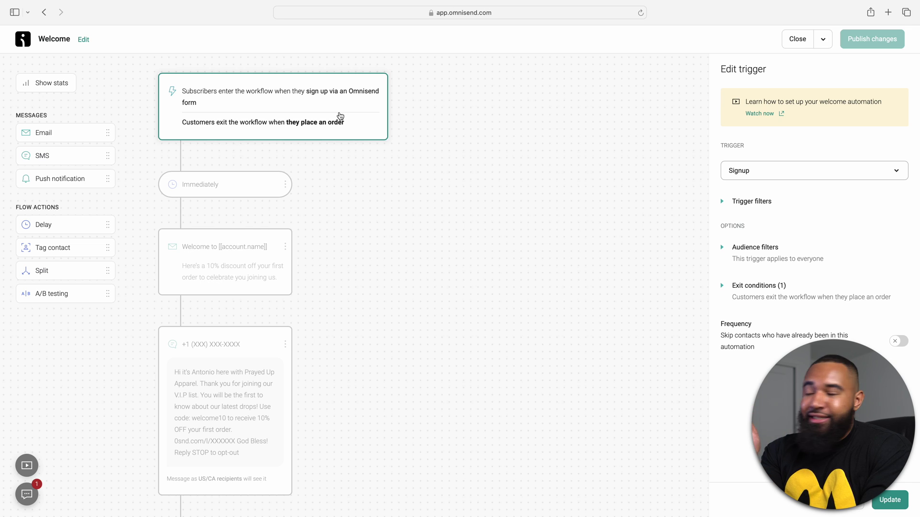
pyautogui.scroll(-2, 340, 116)
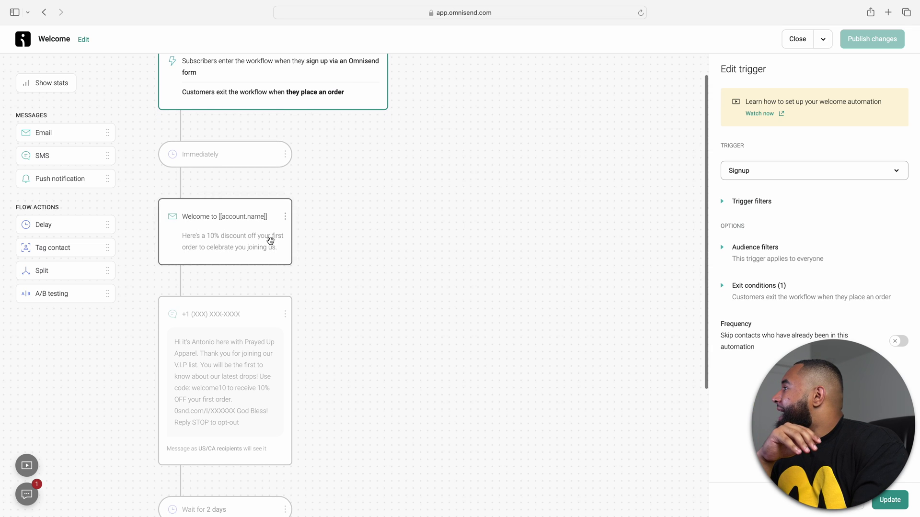
pyautogui.scroll(-5, 258, 246)
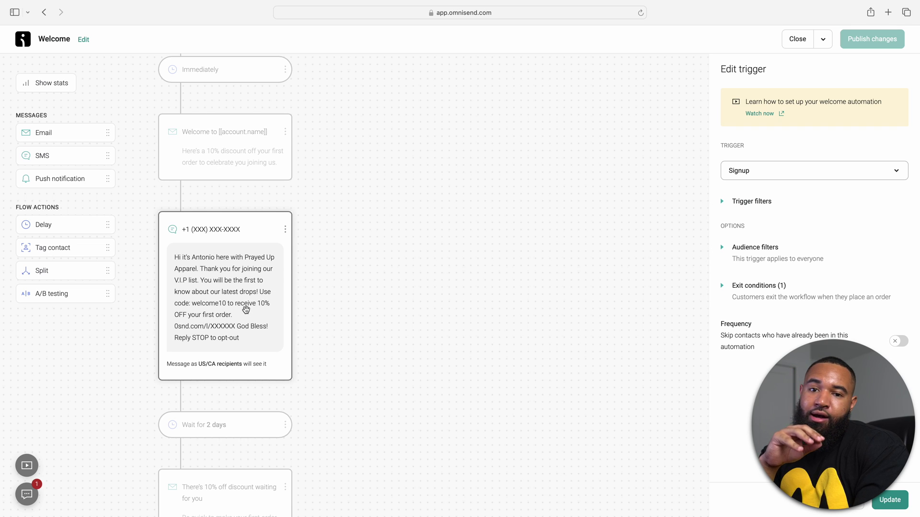
pyautogui.scroll(-6, 246, 310)
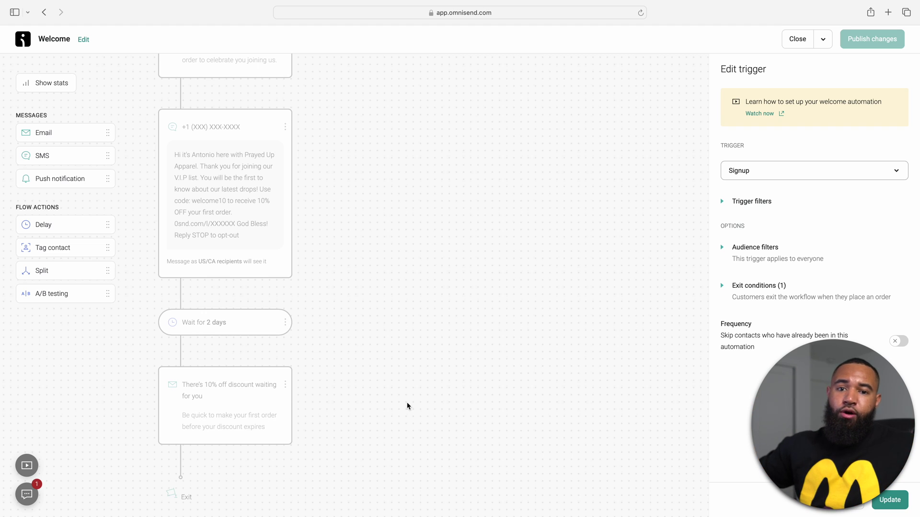
pyautogui.scroll(5, 407, 404)
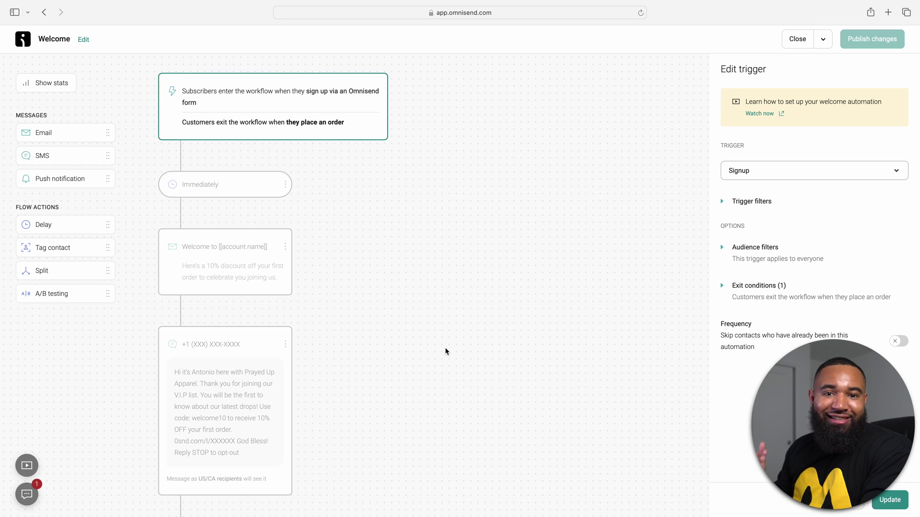
pyautogui.scroll(-5, 445, 351)
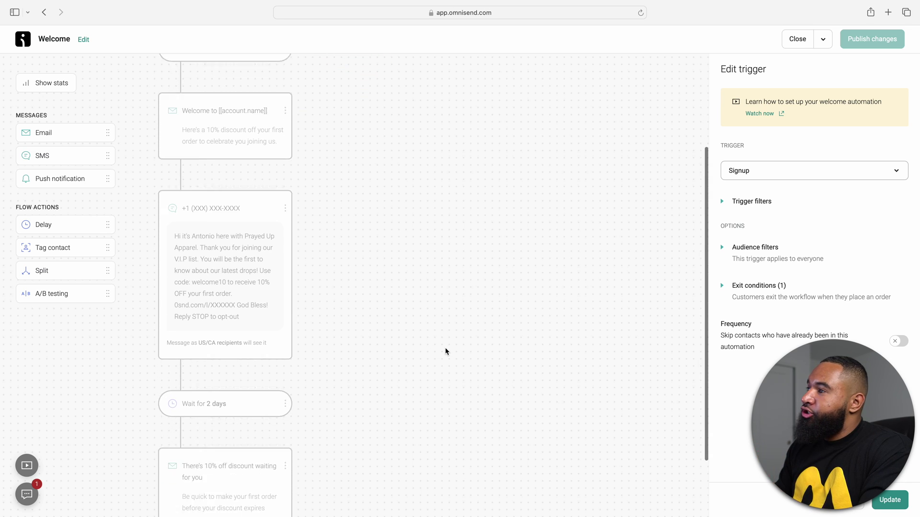
pyautogui.scroll(-2, 445, 350)
pyautogui.scroll(6, 402, 328)
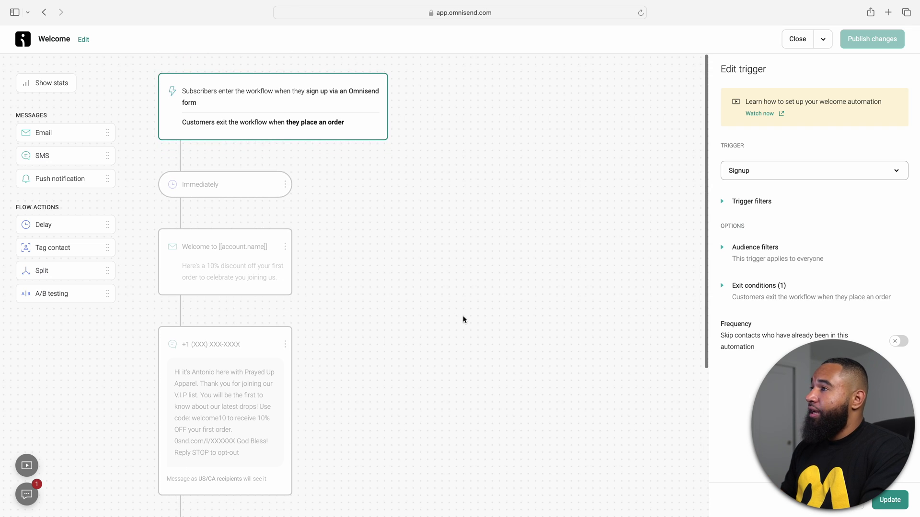
# Close the Welcome workflow and open the Create workflow template chooser on the Automation page.
pyautogui.click(797, 39)
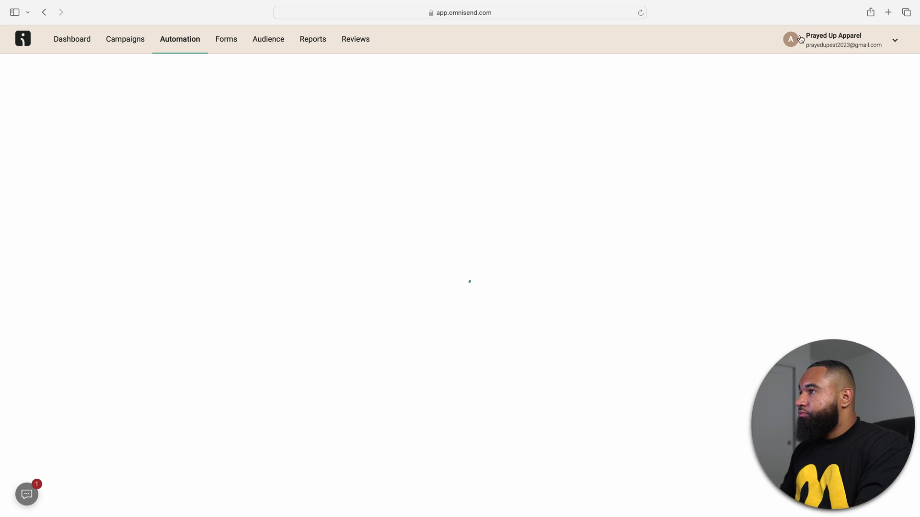
pyautogui.scroll(-5, 473, 309)
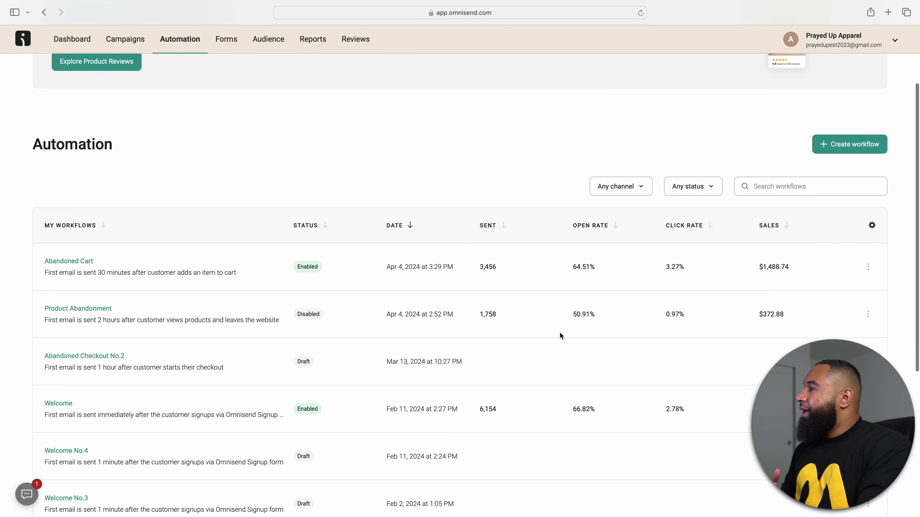
pyautogui.scroll(1, 561, 335)
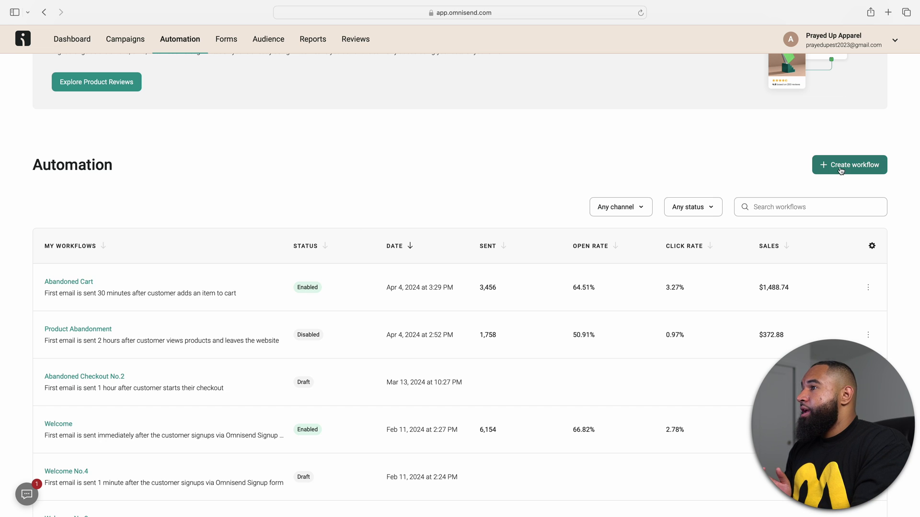
pyautogui.click(821, 166)
pyautogui.scroll(-3, 697, 269)
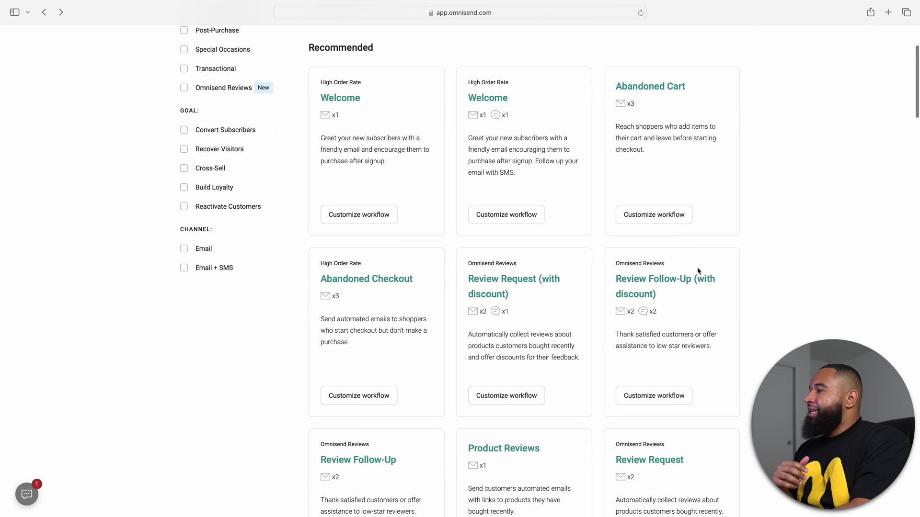
pyautogui.scroll(1, 670, 232)
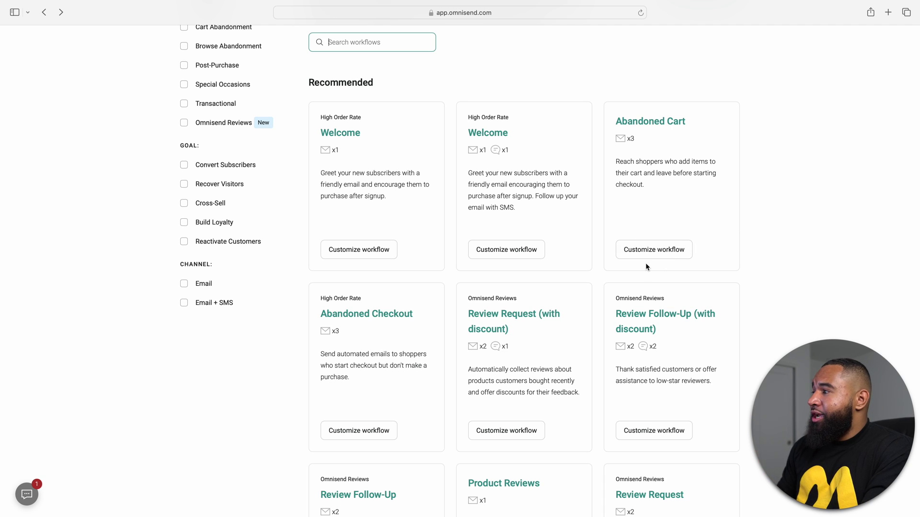
pyautogui.scroll(3, 646, 263)
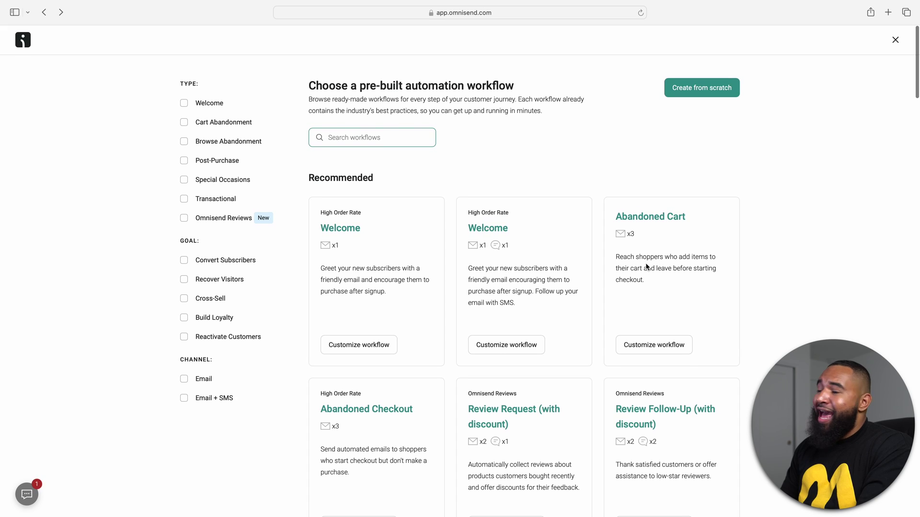
# Customize the Abandoned Cart template into Abandoned Cart No.2 and open its final 15%-off email.
pyautogui.click(672, 345)
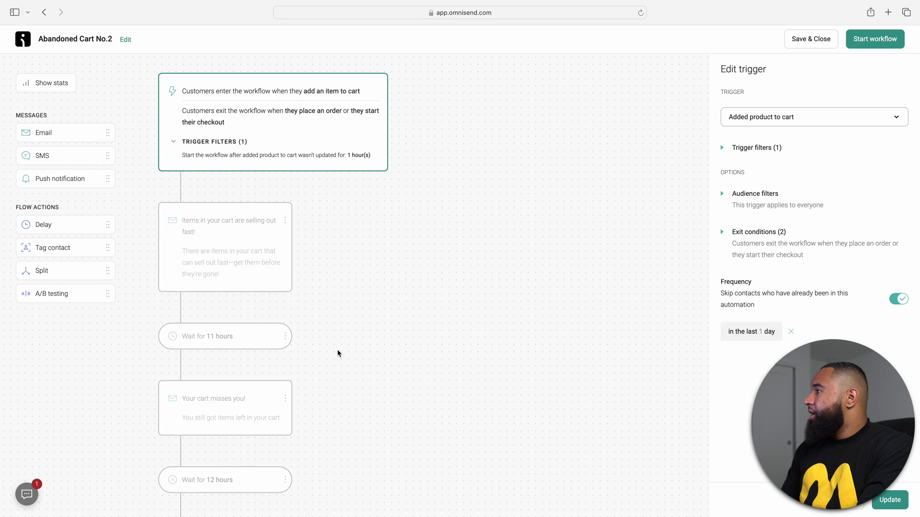
pyautogui.scroll(-1, 310, 382)
pyautogui.scroll(4, 235, 206)
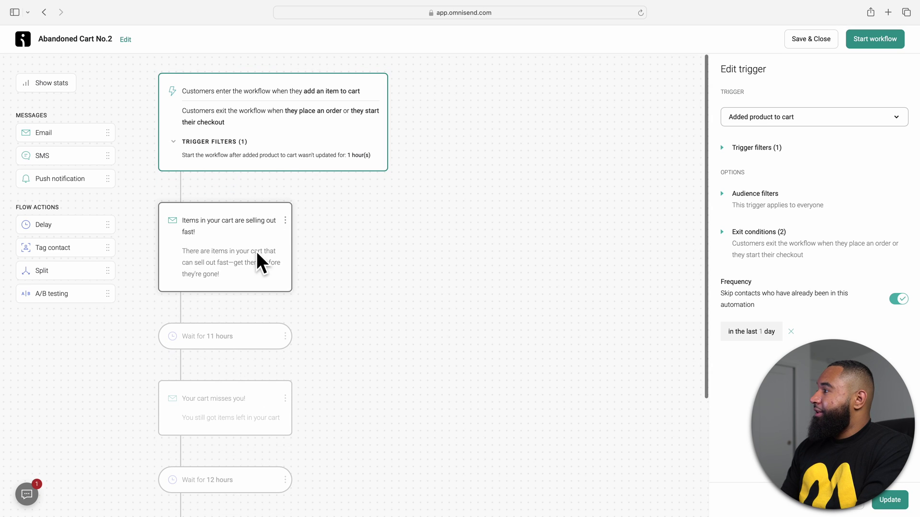
pyautogui.scroll(-3, 262, 302)
pyautogui.scroll(-3, 262, 304)
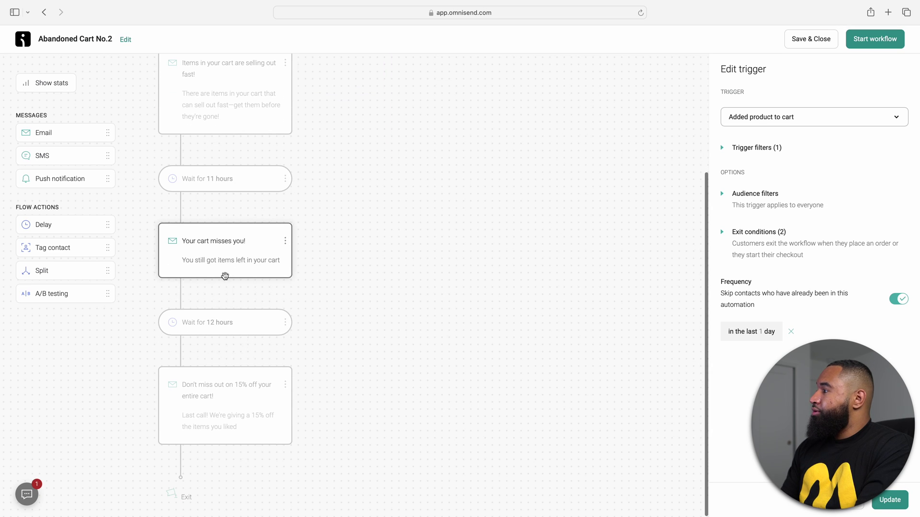
pyautogui.click(250, 413)
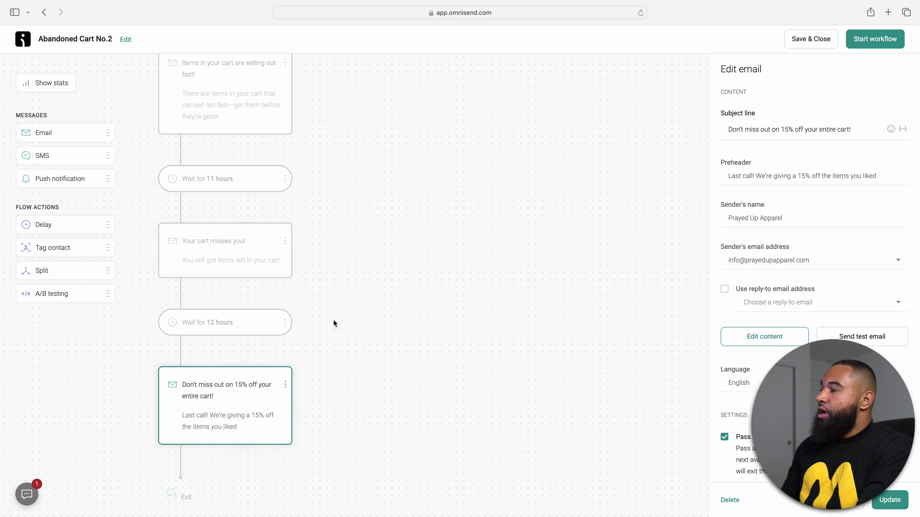
pyautogui.scroll(5, 382, 277)
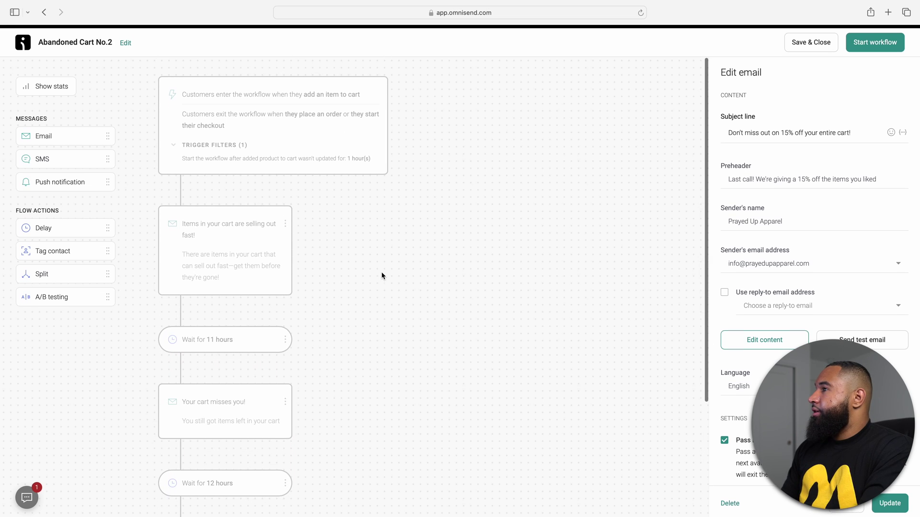
# Save Abandoned Cart No.2 as a draft and open the existing Abandoned Cart workflow.
pyautogui.click(829, 42)
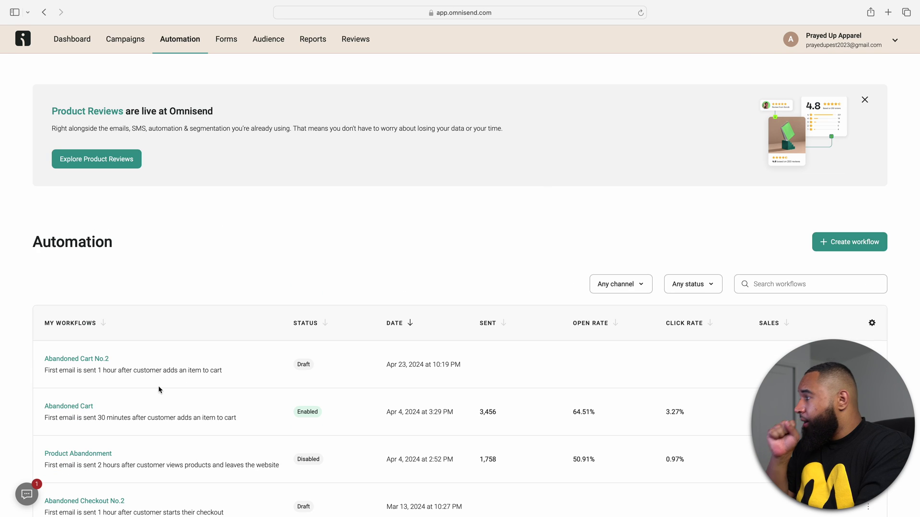
pyautogui.click(82, 408)
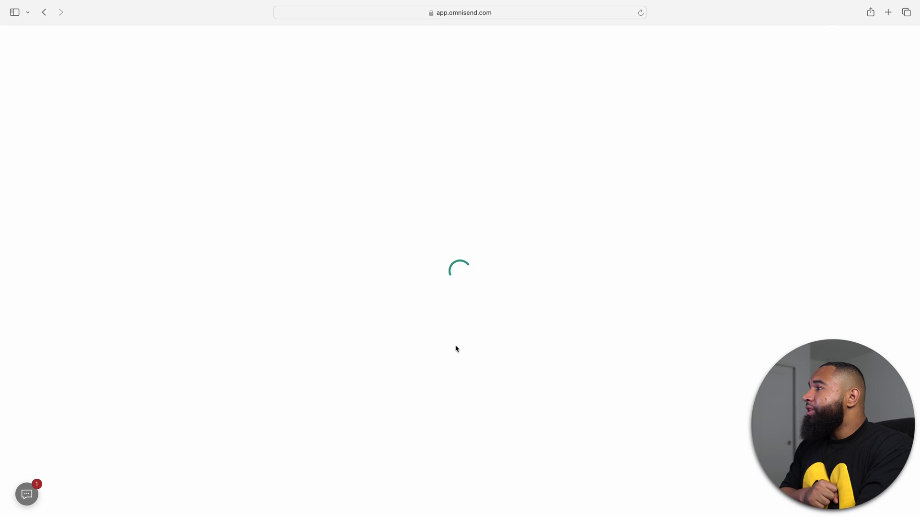
pyautogui.scroll(-10, 403, 364)
pyautogui.scroll(10, 402, 364)
# Scroll through the rest of the Abandoned Cart flow and close it back to the list.
pyautogui.scroll(-2, 409, 343)
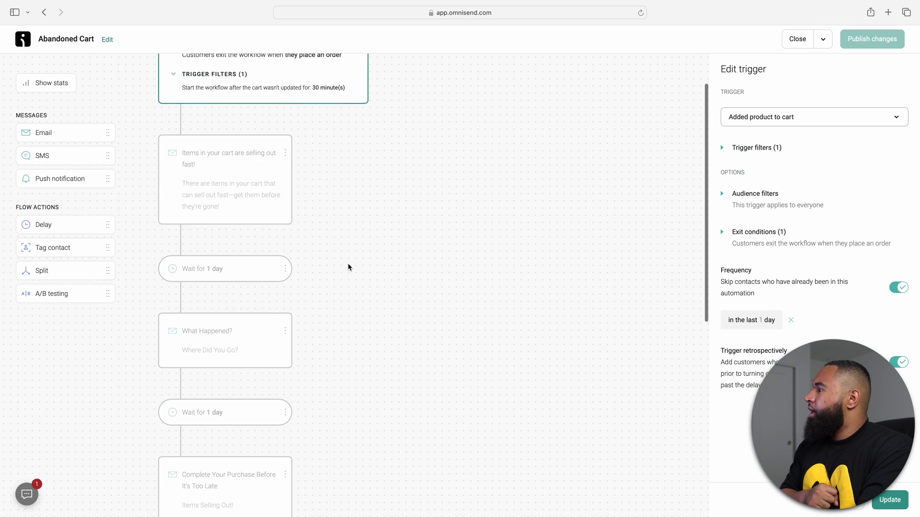
pyautogui.scroll(-5, 341, 280)
pyautogui.scroll(-3, 355, 335)
pyautogui.scroll(10, 450, 396)
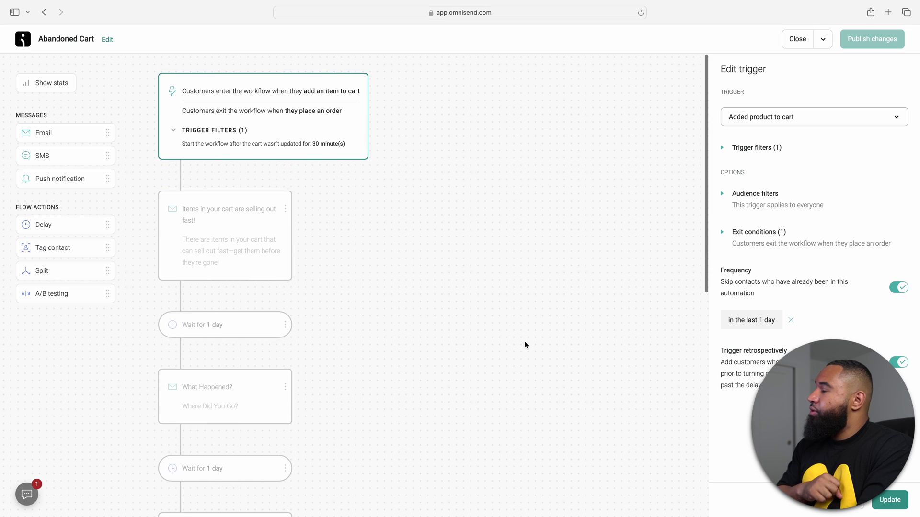
pyautogui.click(798, 39)
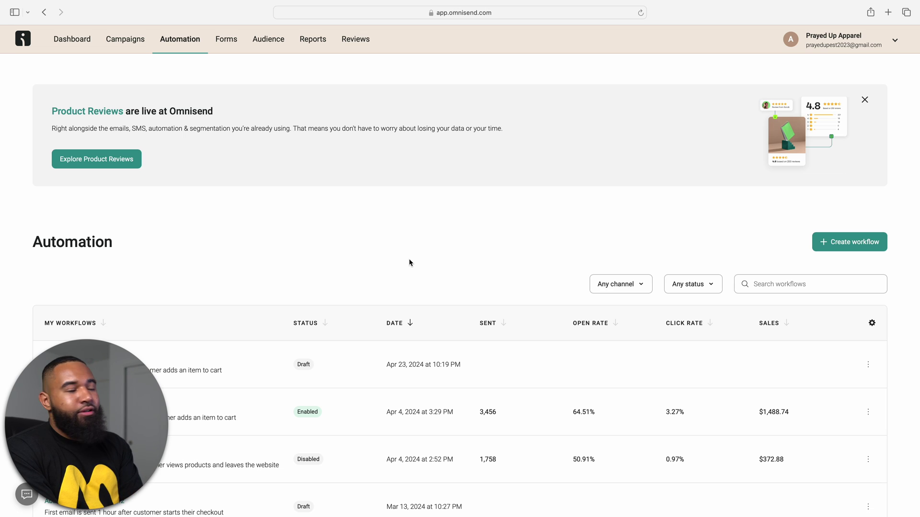
pyautogui.scroll(-1, 410, 263)
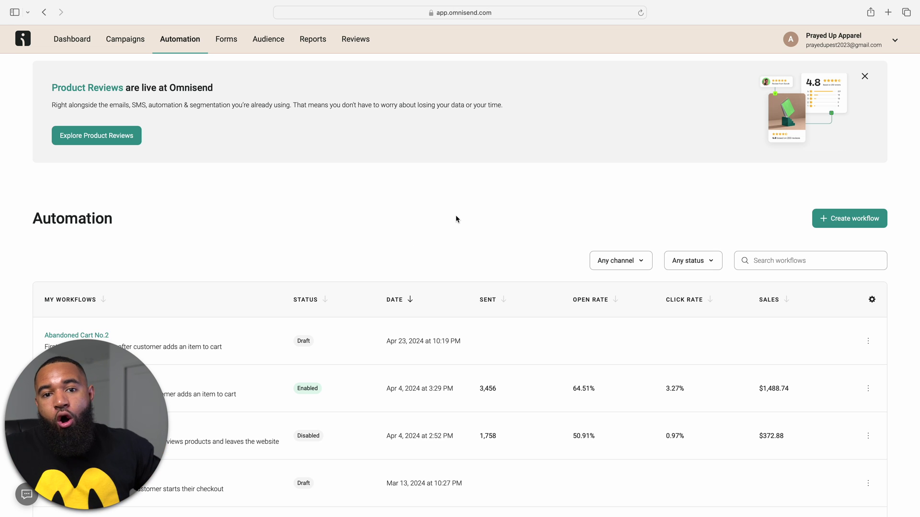
pyautogui.scroll(-1, 456, 219)
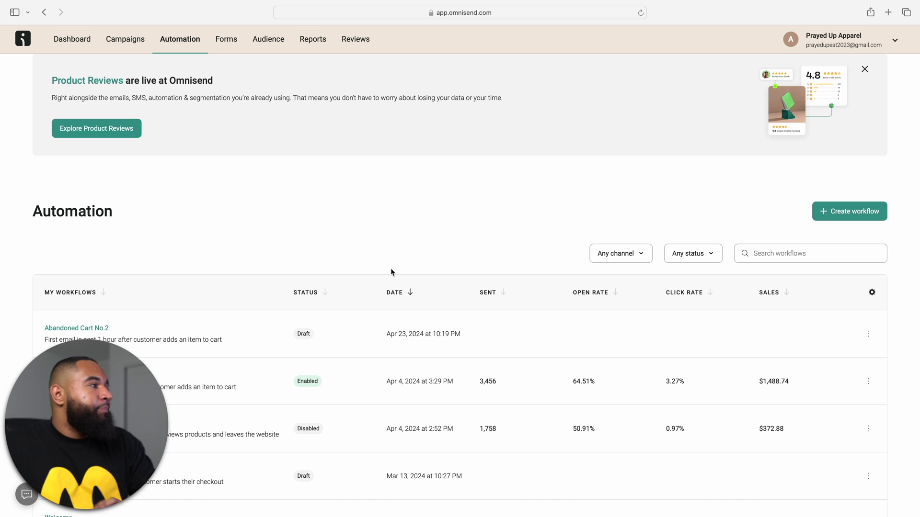
pyautogui.scroll(-3, 390, 272)
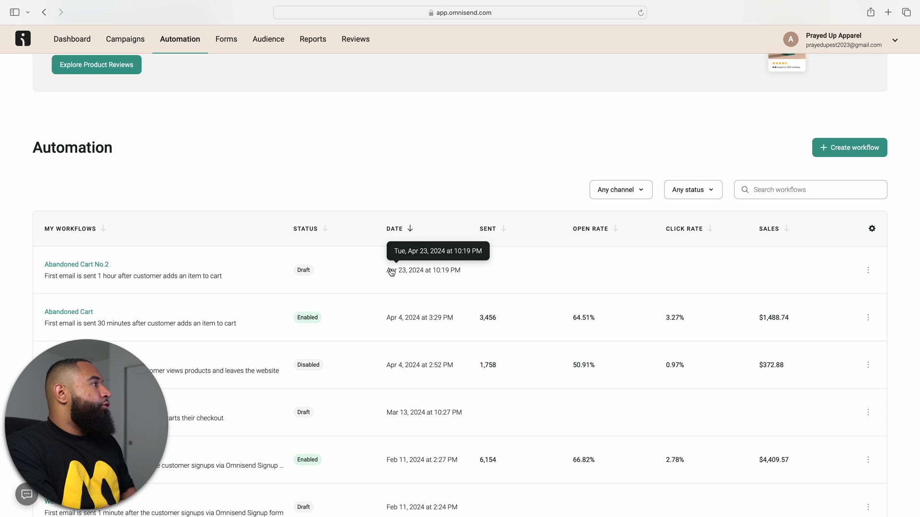